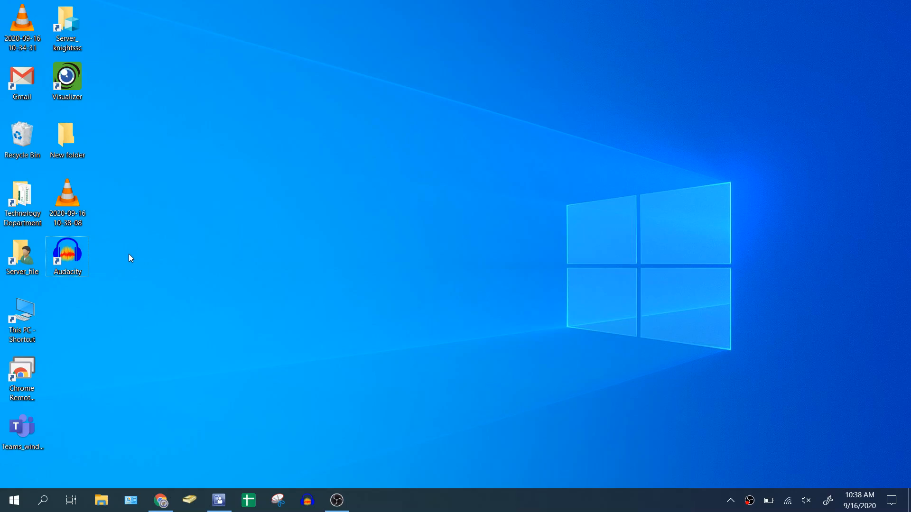
Move the Audacity shortcut to an empty area of the desktop and launch Audacity from it.
drag(76, 256, 212, 234)
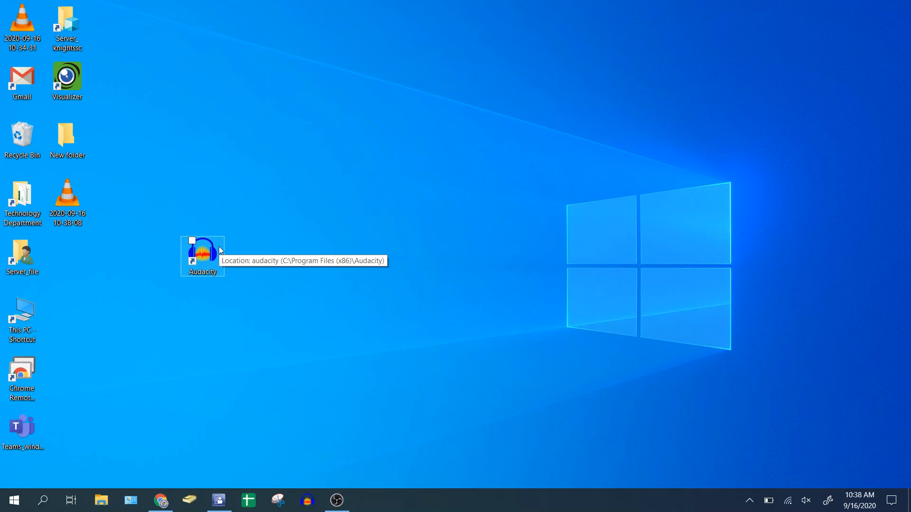
click(194, 261)
double_click(195, 260)
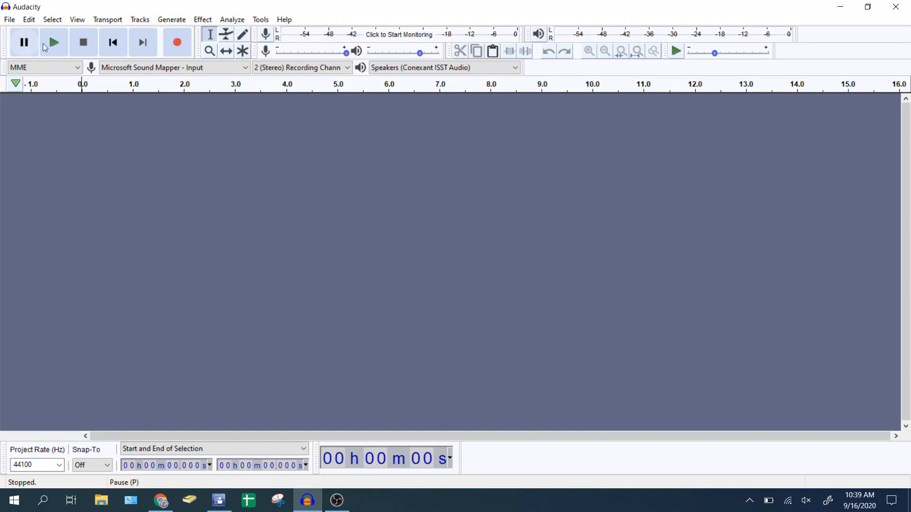
Record about 21 seconds of voice audio on a new track, and play it back from the start.
click(182, 44)
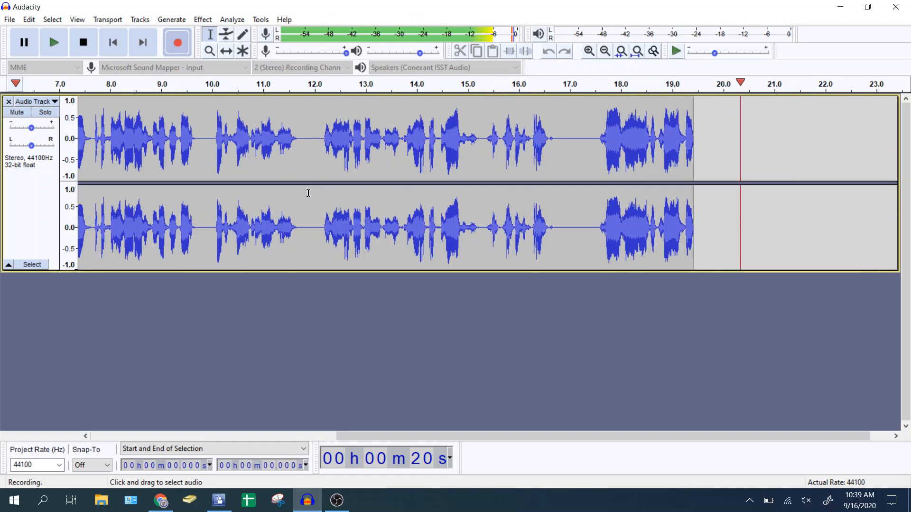
key(space)
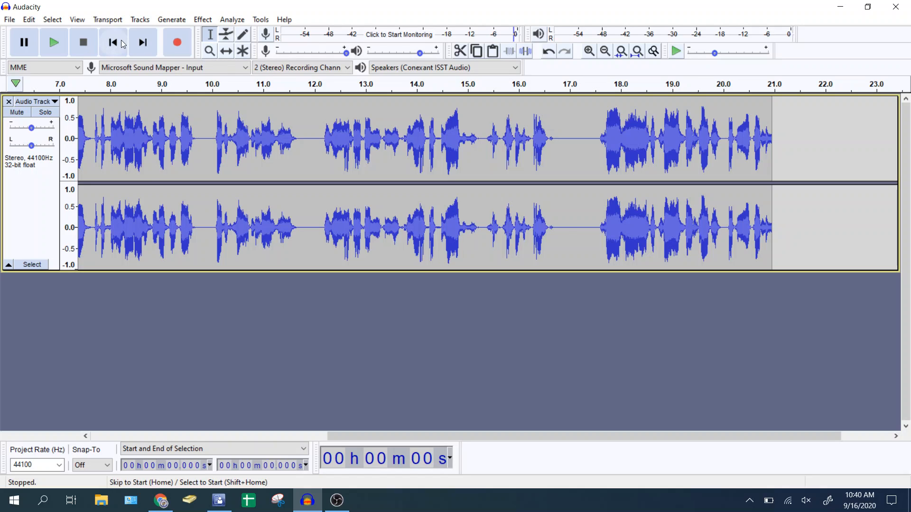
click(121, 40)
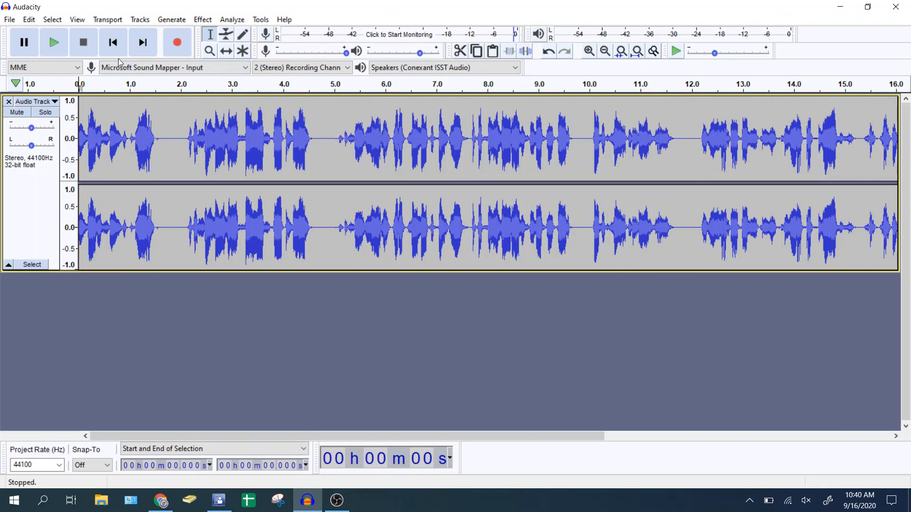
click(60, 41)
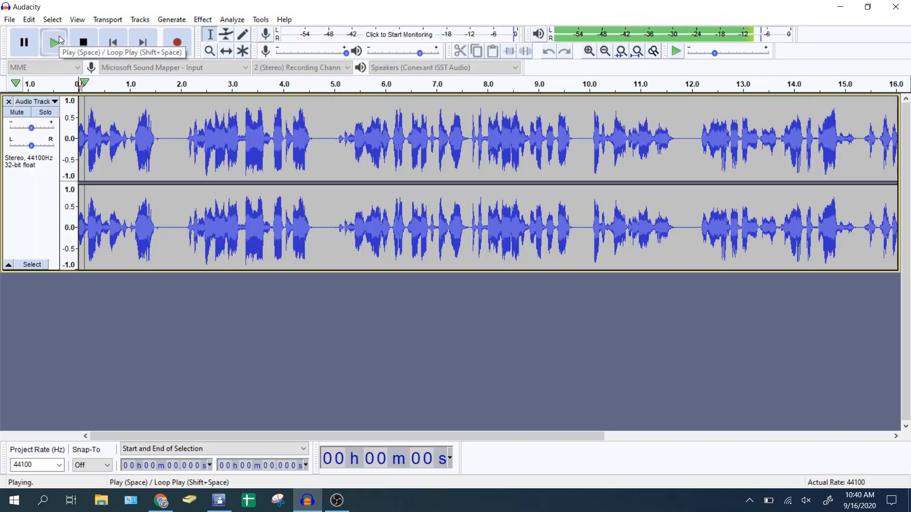
click(90, 49)
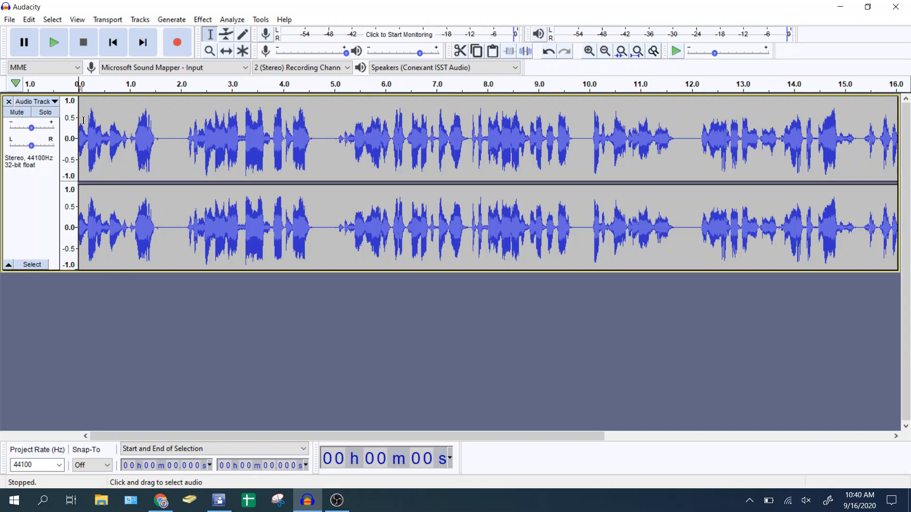
Delete the first 2.113 seconds of the recording and the stretch from 1.161 to 3.297 seconds in the shortened track.
drag(78, 119, 186, 148)
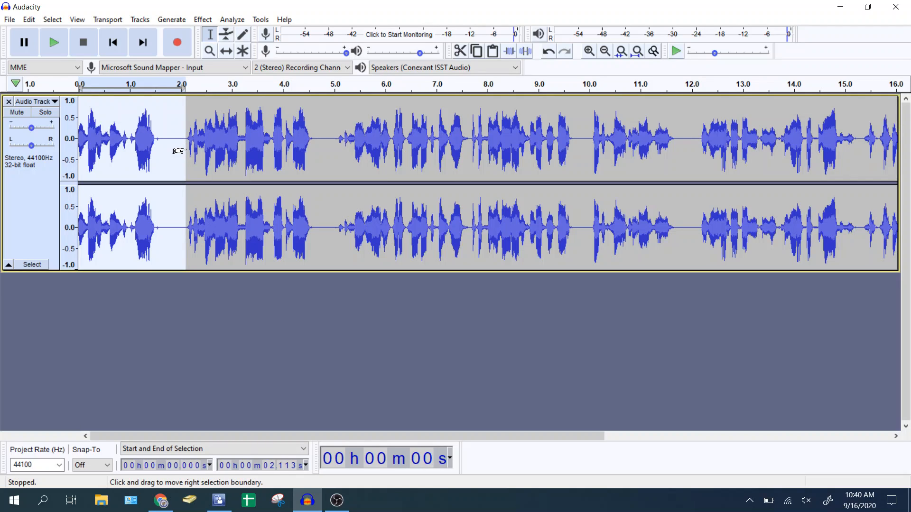
key(Delete)
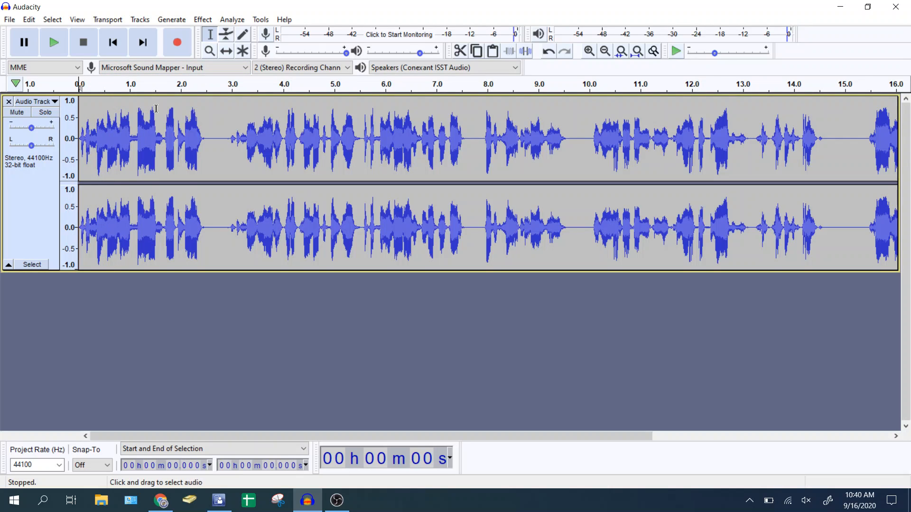
click(138, 138)
drag(163, 140, 247, 149)
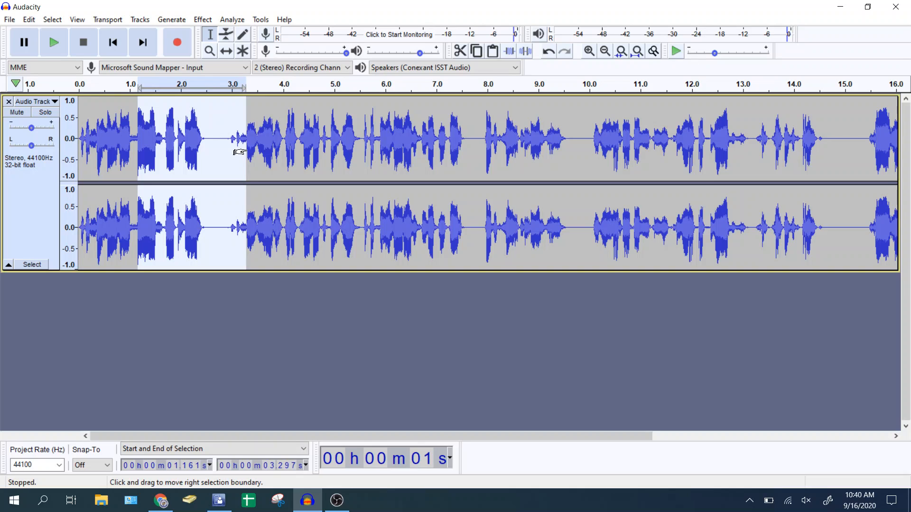
key(Delete)
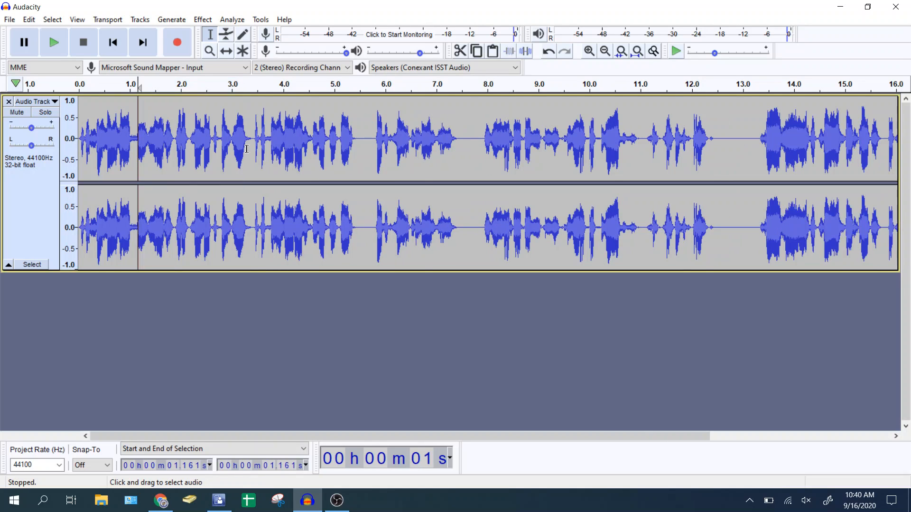
Delete all audio from 5.480 seconds to the end of the track.
click(359, 143)
drag(358, 142, 908, 288)
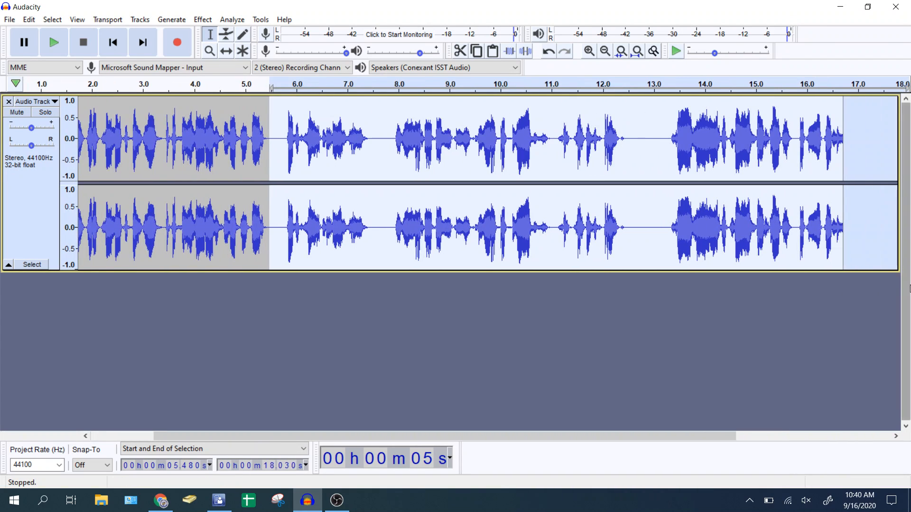
key(Delete)
drag(168, 442, 99, 441)
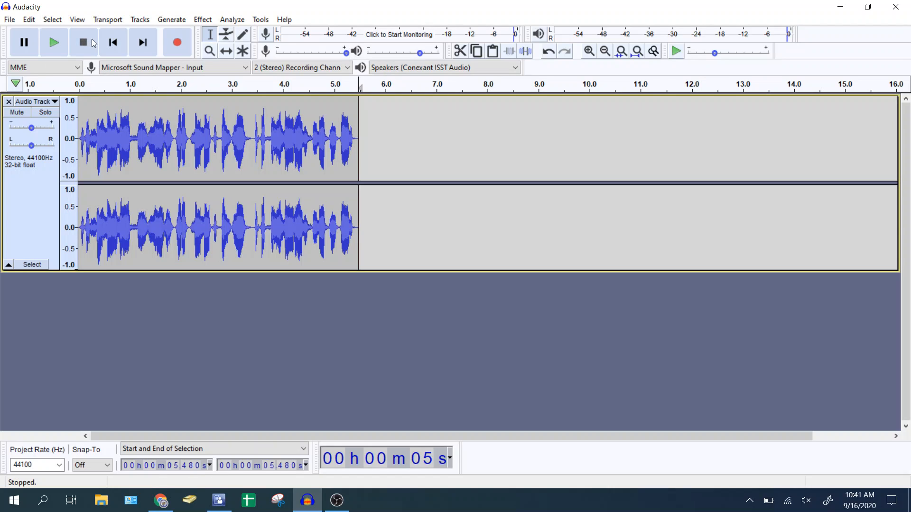
Export the trimmed recording to the Desktop as a WAV file named Test, leaving all metadata tags empty.
click(9, 21)
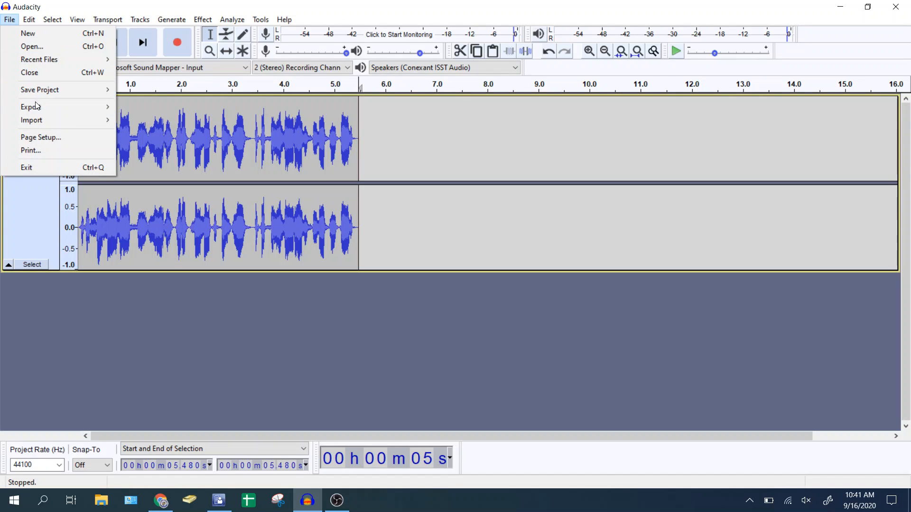
mouse_move(37, 107)
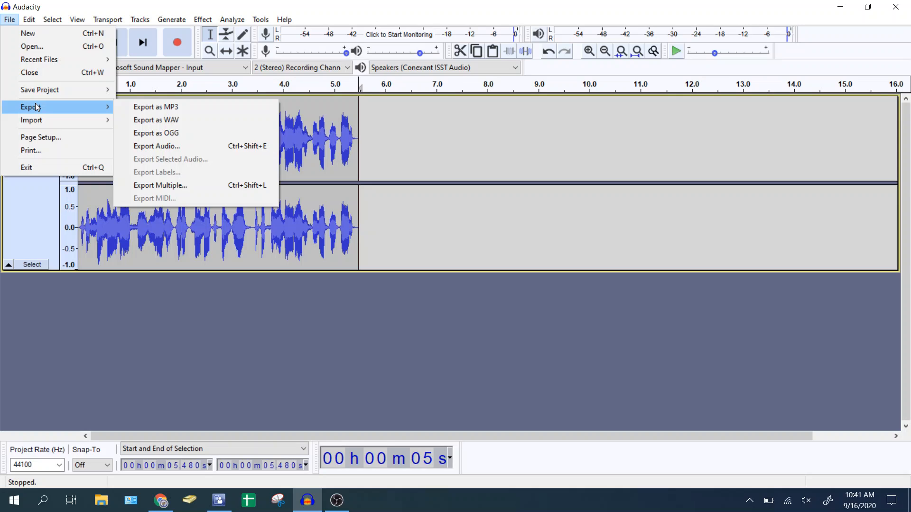
click(159, 121)
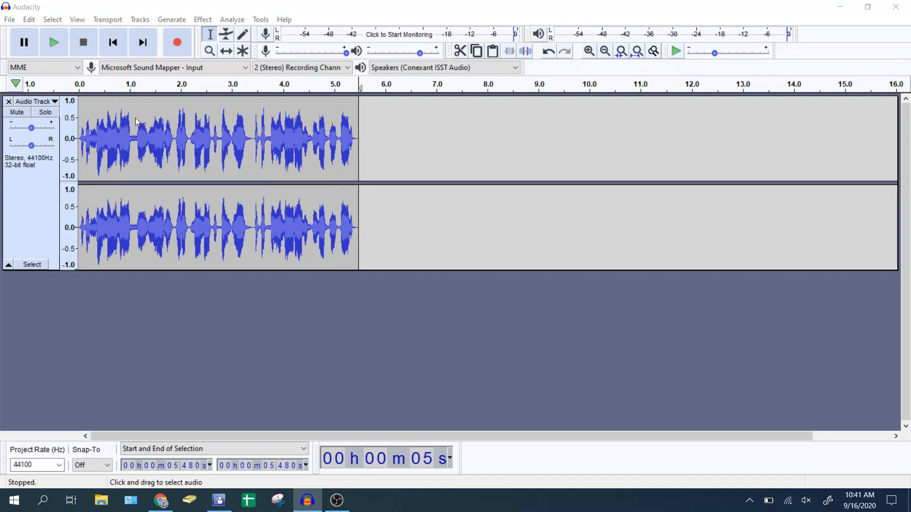
key(ctrl+shift+e)
drag(246, 36, 326, 33)
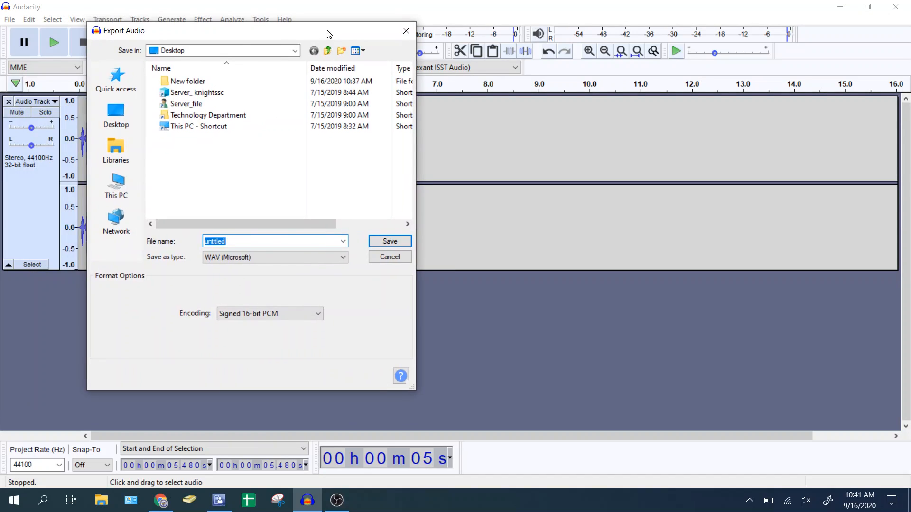
click(114, 115)
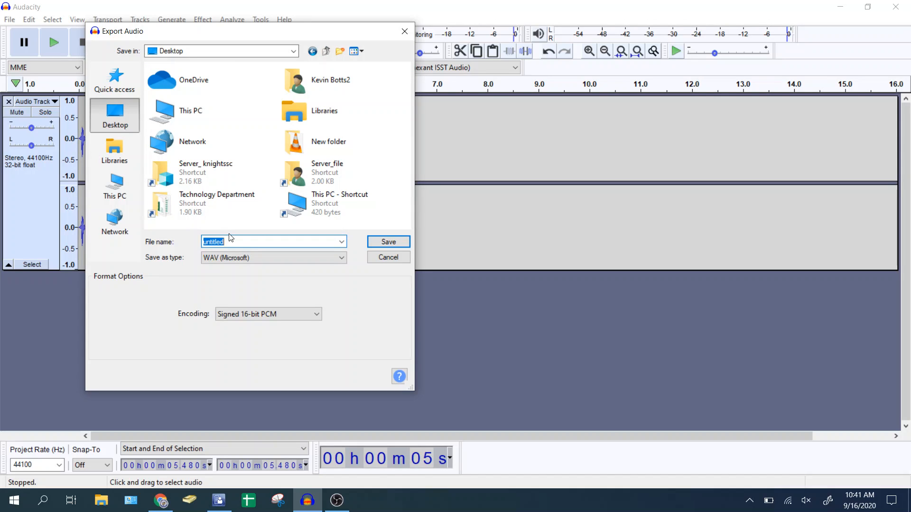
text(Test)
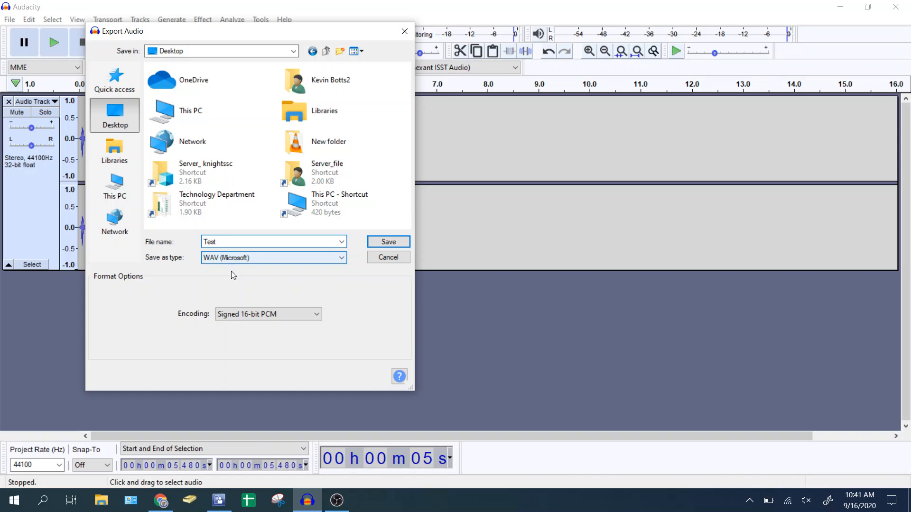
click(388, 242)
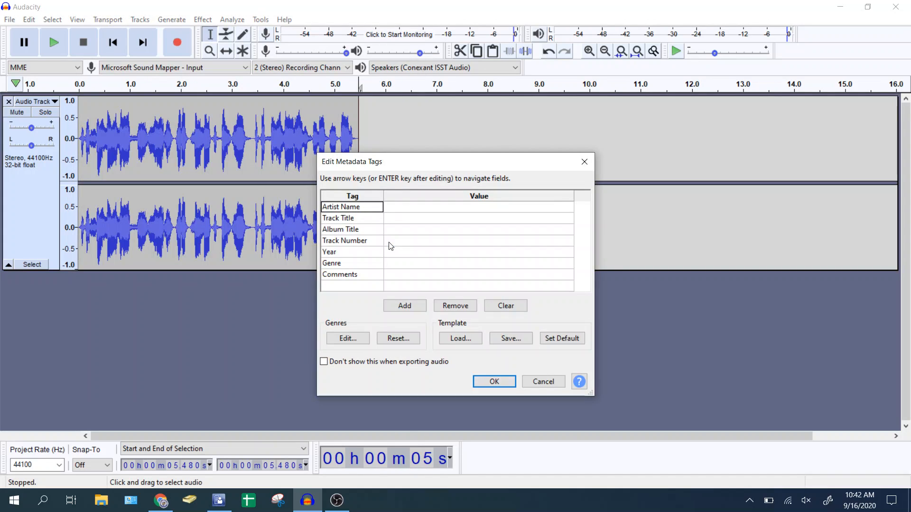
click(345, 220)
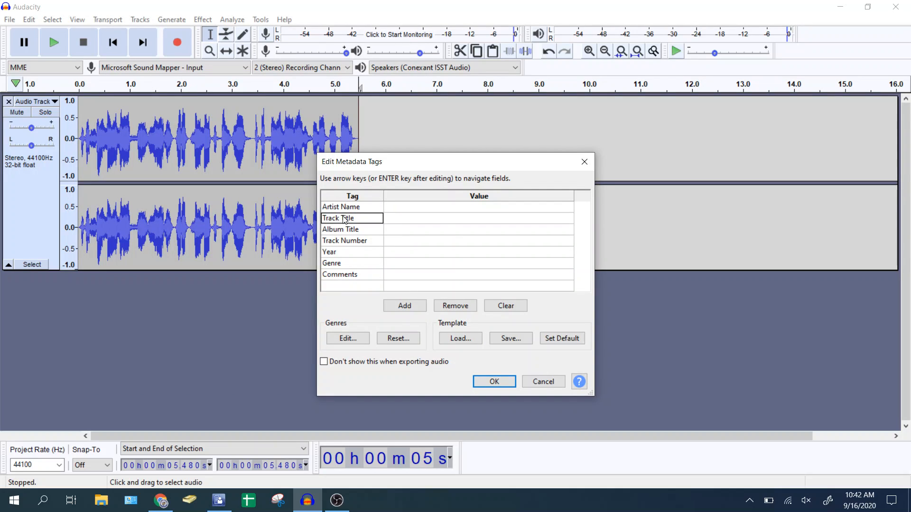
click(342, 244)
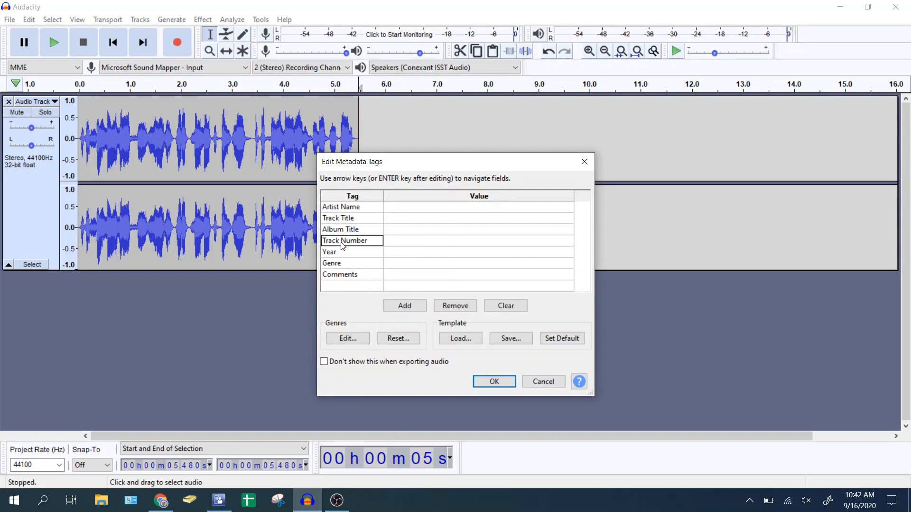
click(494, 382)
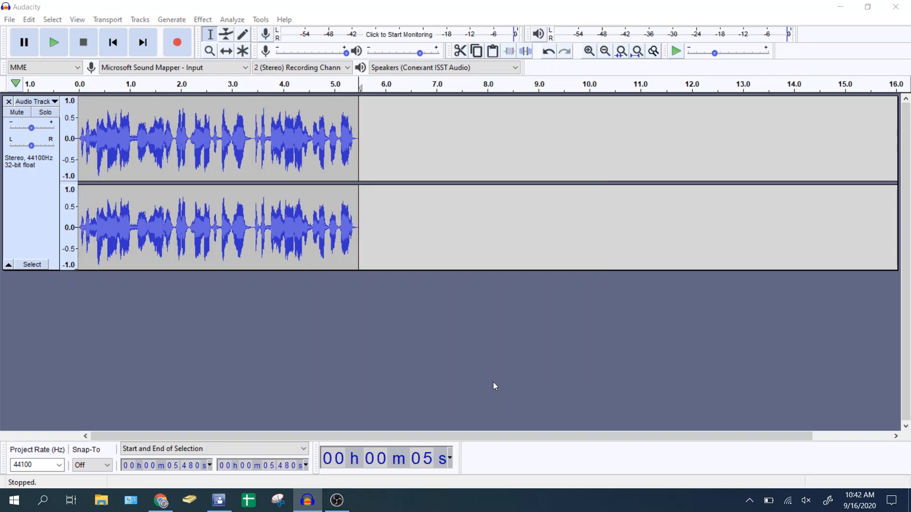
Minimize Audacity, switch to My Drive in Chrome and dismiss the finished upload notice.
click(841, 6)
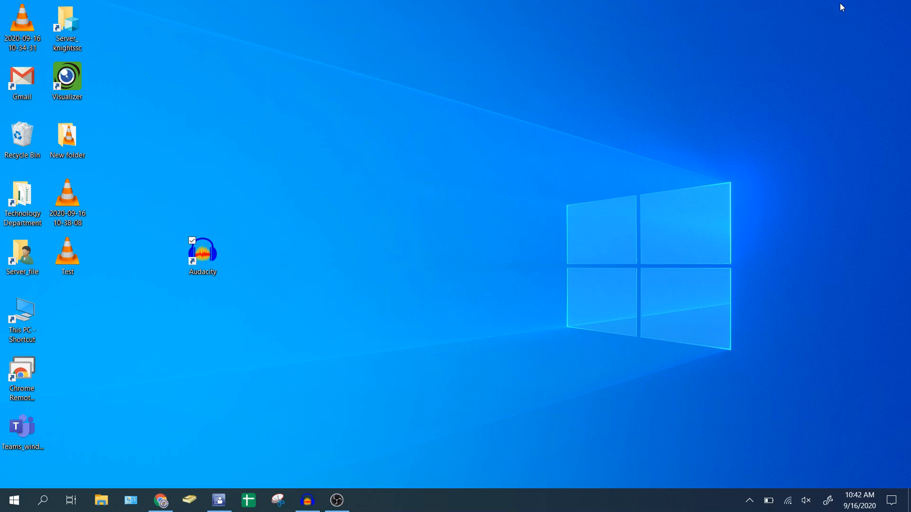
click(154, 500)
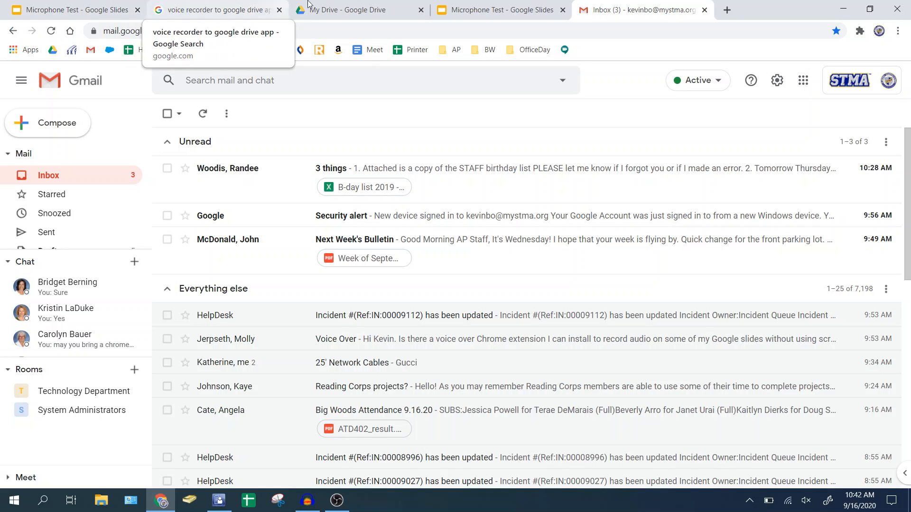
click(334, 7)
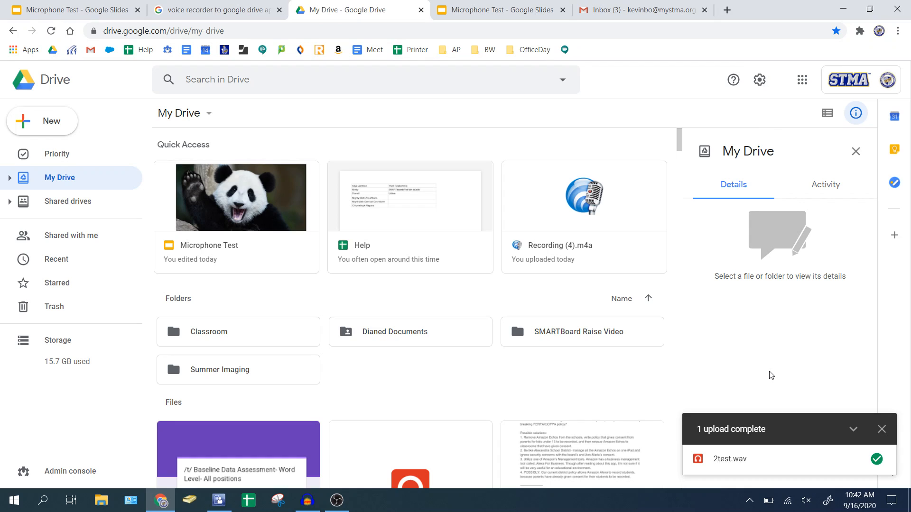
click(881, 429)
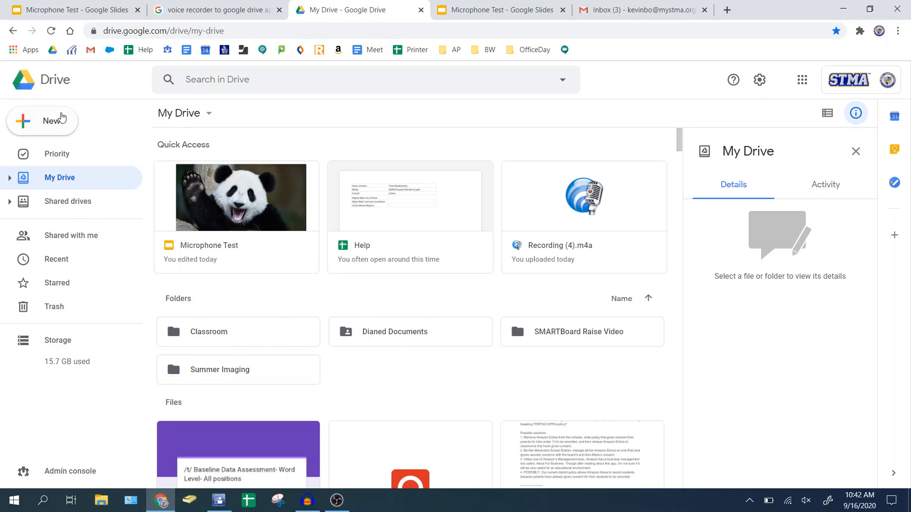
Upload the Test WAV file from the Desktop to My Drive and dismiss the upload notice.
click(65, 127)
click(69, 157)
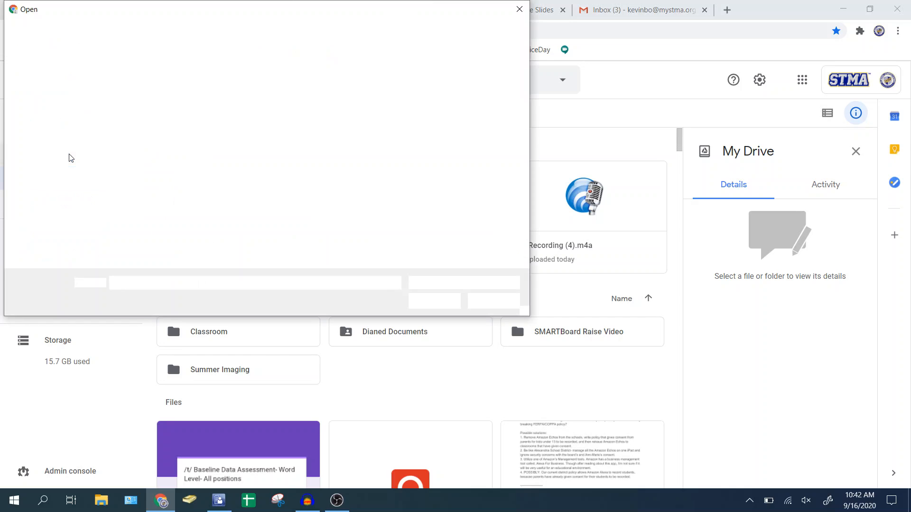
click(56, 116)
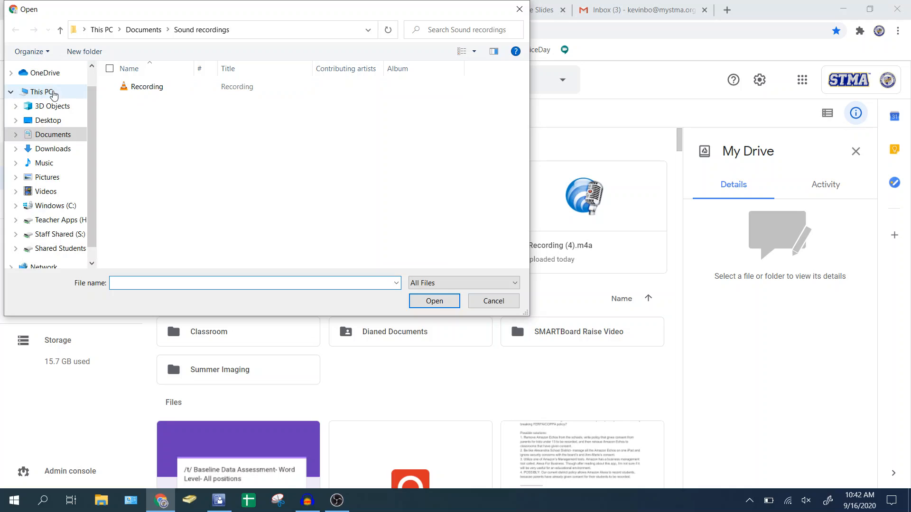
click(48, 120)
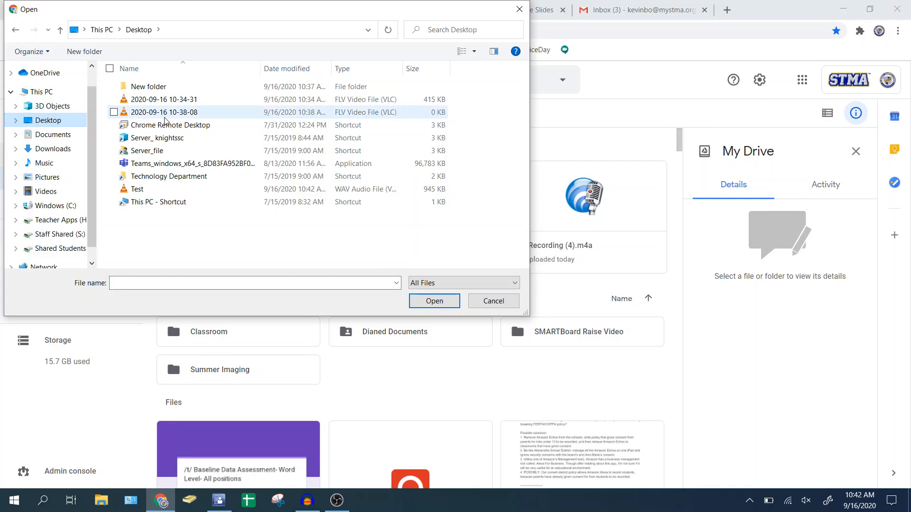
click(140, 190)
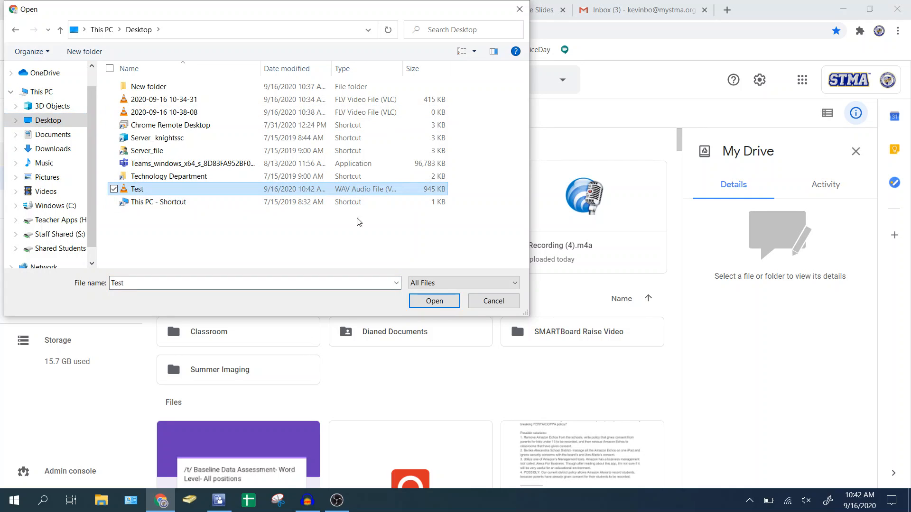
click(437, 301)
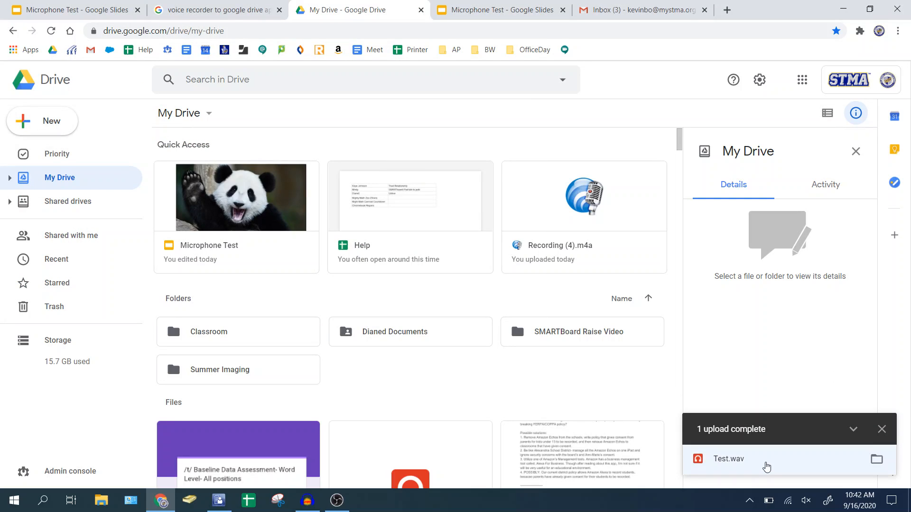
click(882, 430)
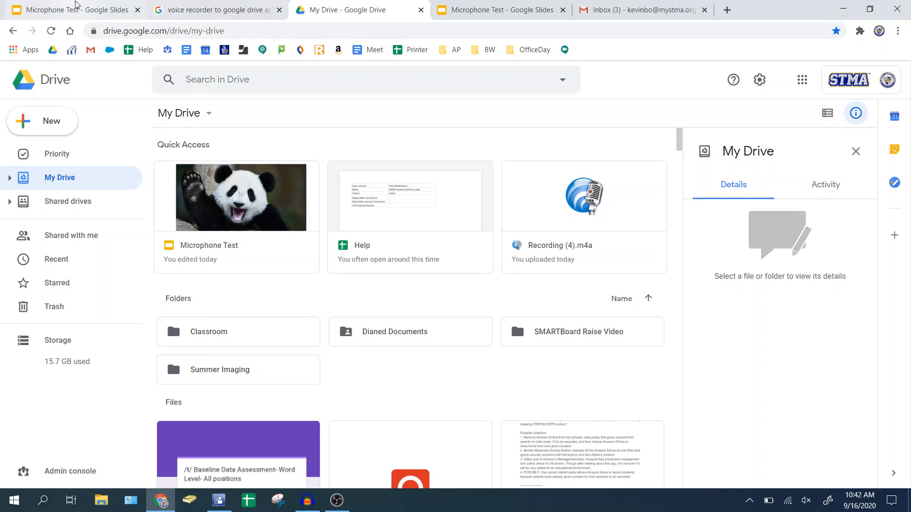
Open the Microphone Test presentation from My Drive in Google Slides.
click(224, 199)
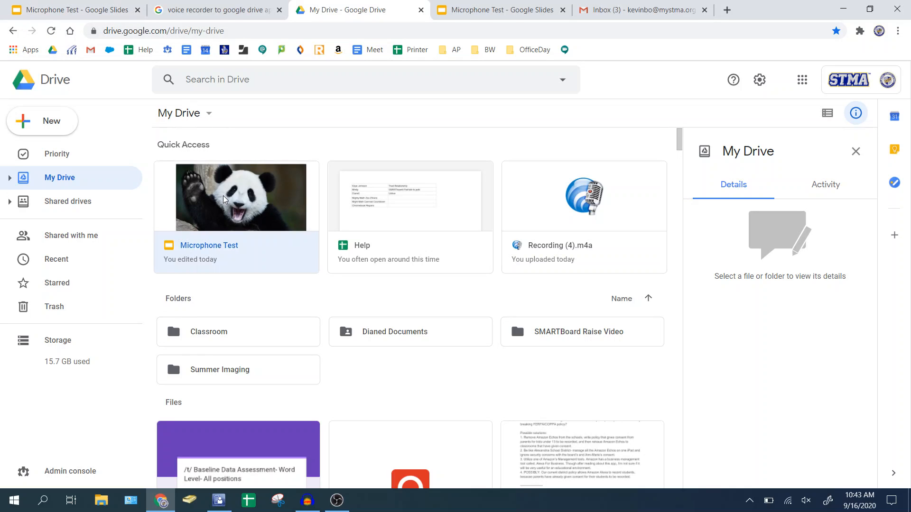
double_click(224, 199)
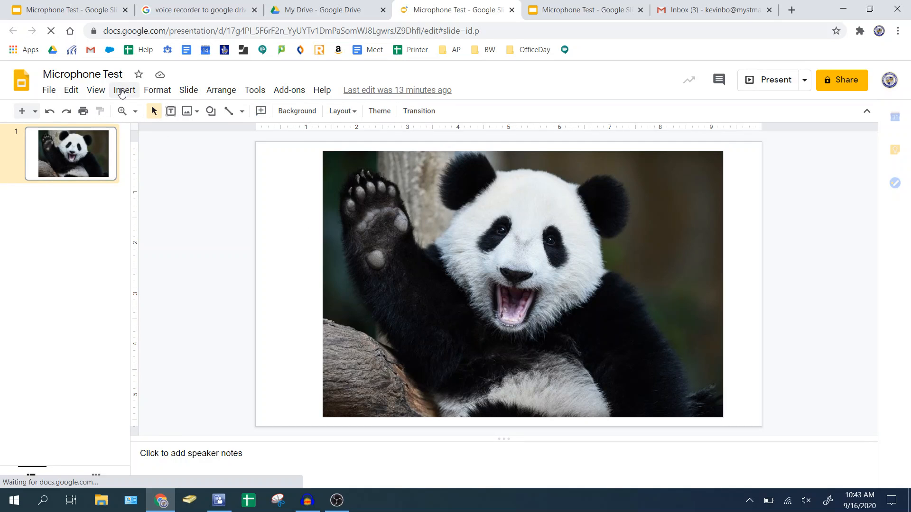
Insert the Test.wav audio file from My Drive onto the slide.
click(122, 92)
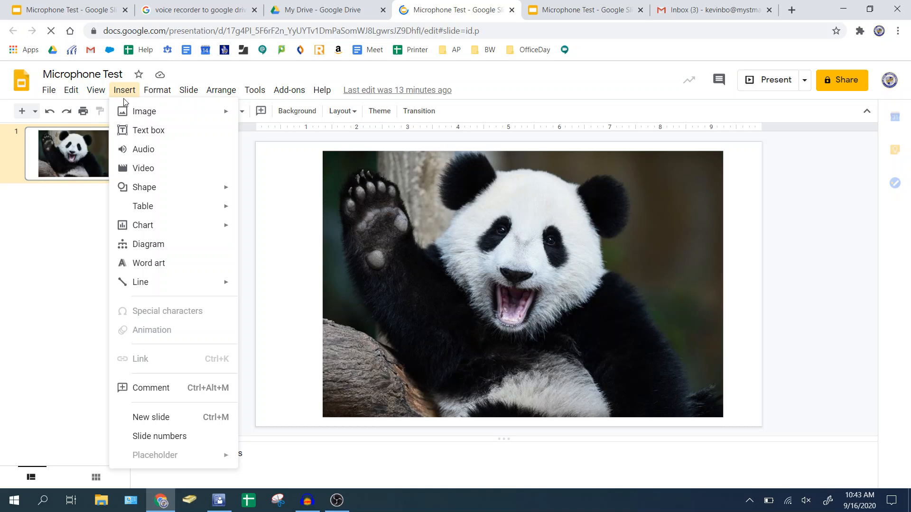
click(134, 150)
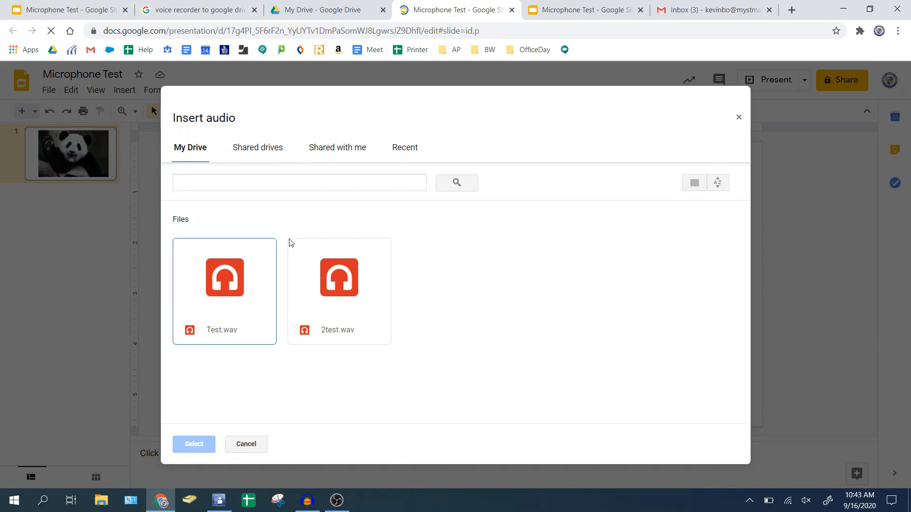
click(237, 299)
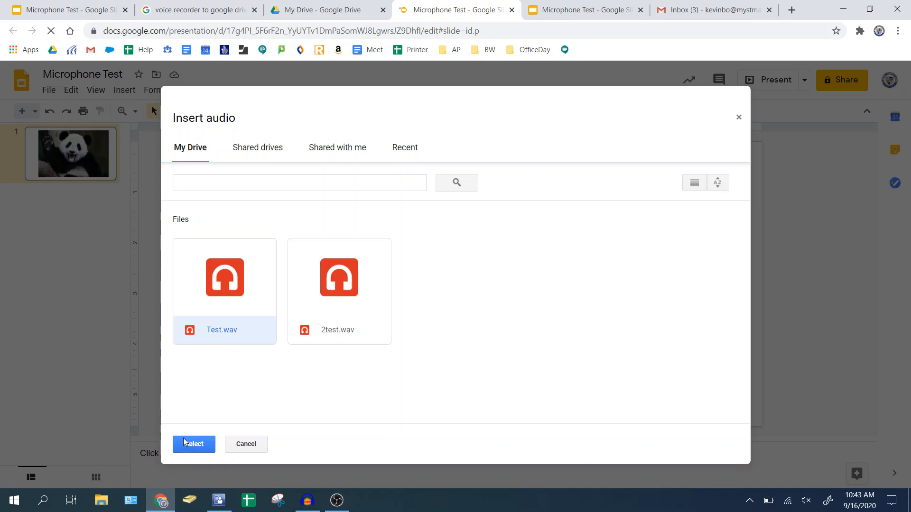
click(194, 445)
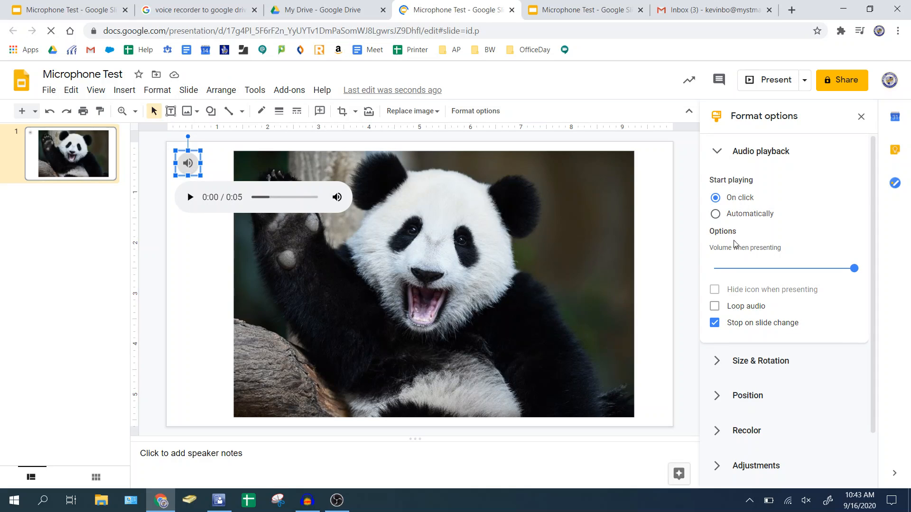
Review the audio's size, position and recolor options, and enlarge its icon to about 1.02 by 1.02 in.
scroll(755, 201, down, 1)
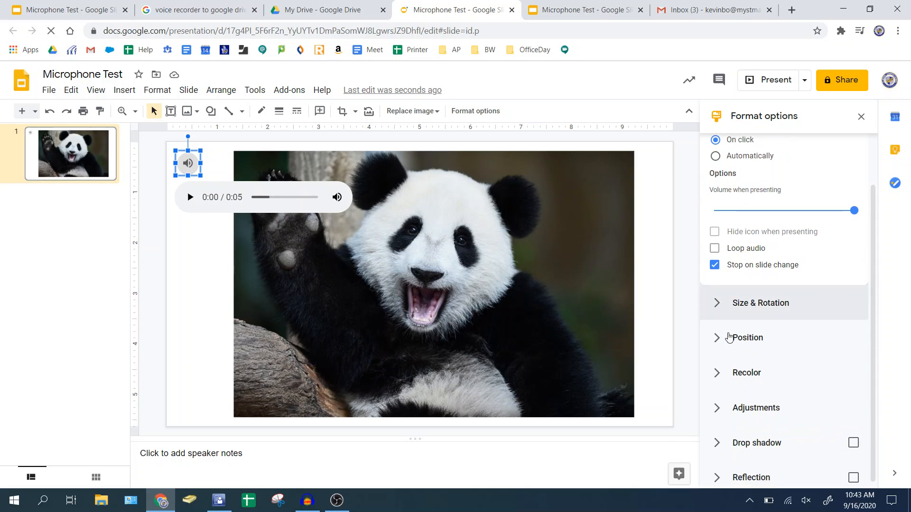
click(713, 308)
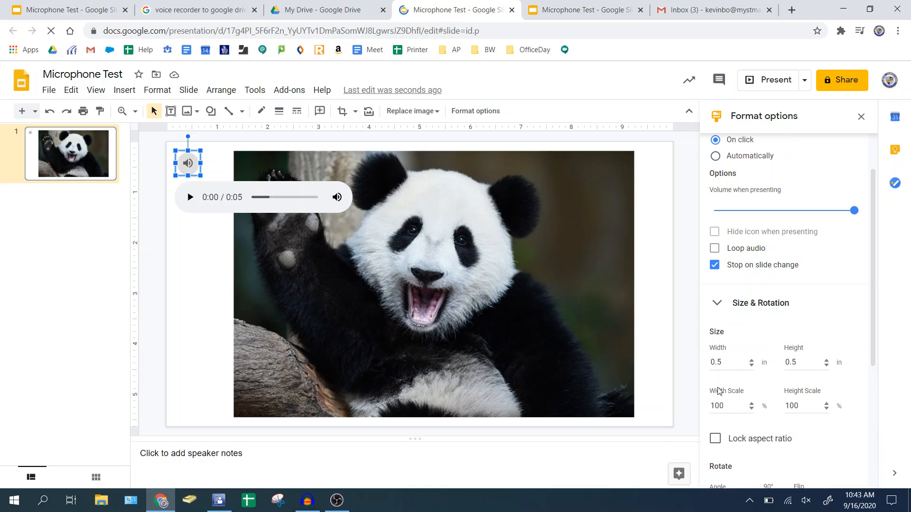
click(718, 394)
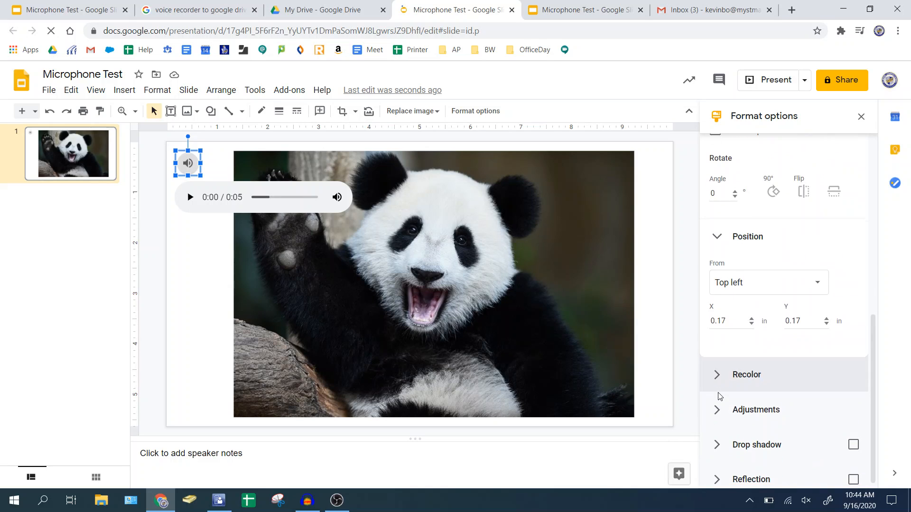
click(711, 374)
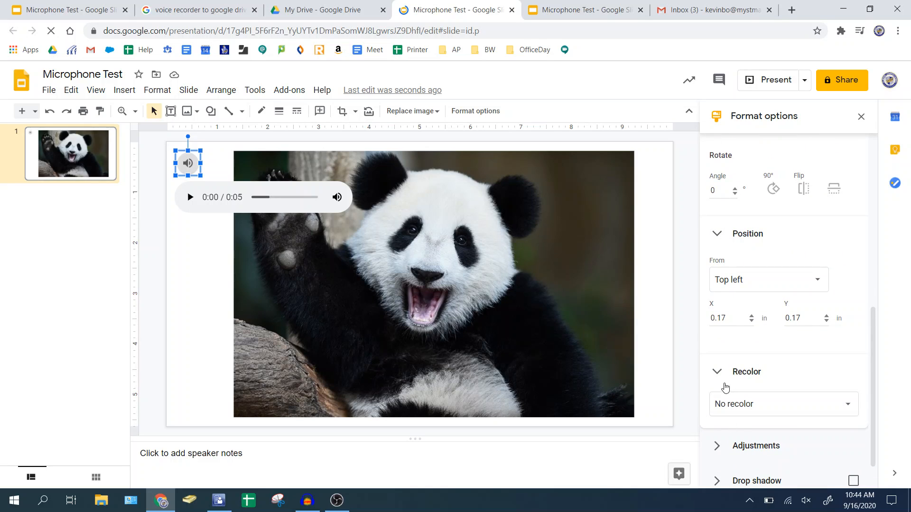
click(716, 377)
scroll(717, 378, up, 6)
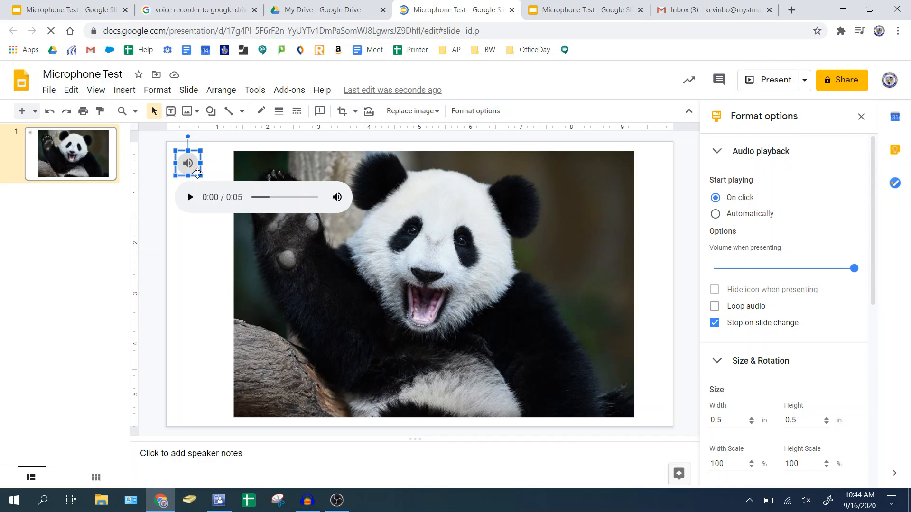
drag(199, 174, 227, 191)
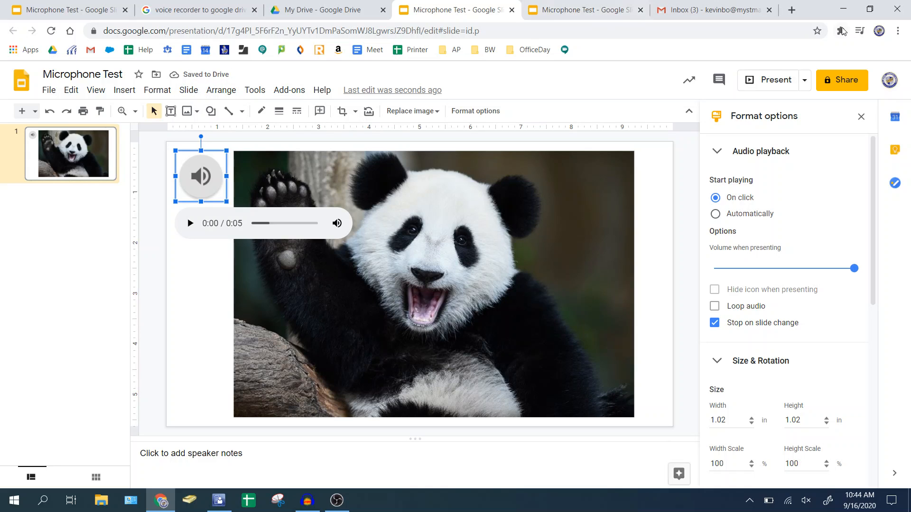
Present the slide, play the inserted audio clip to test it, and exit the presentation.
click(762, 80)
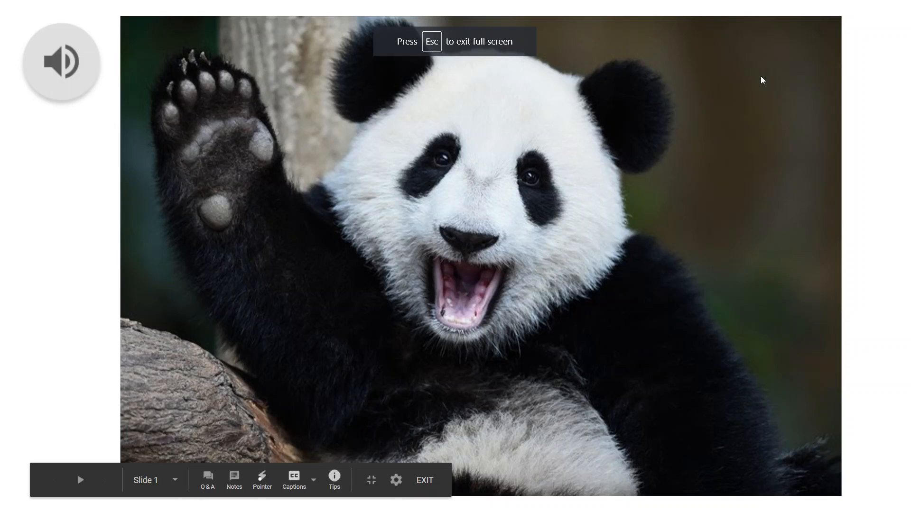
click(75, 83)
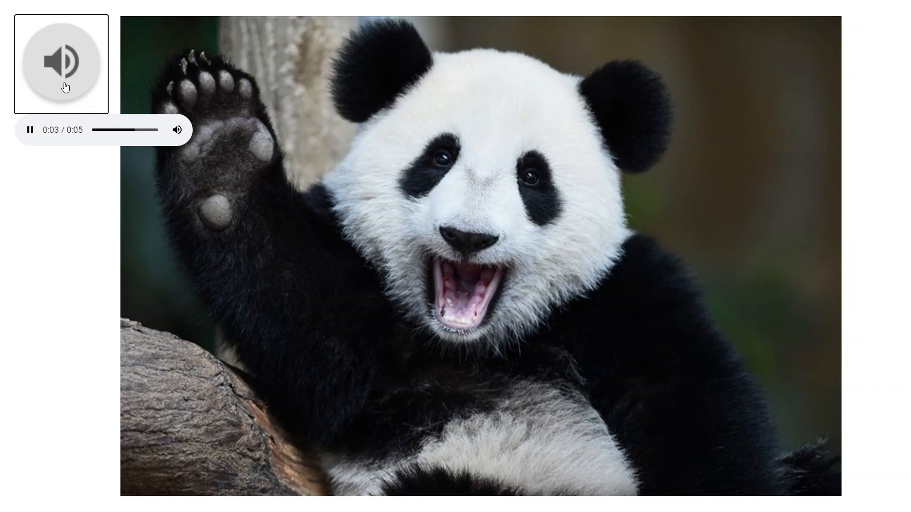
click(29, 132)
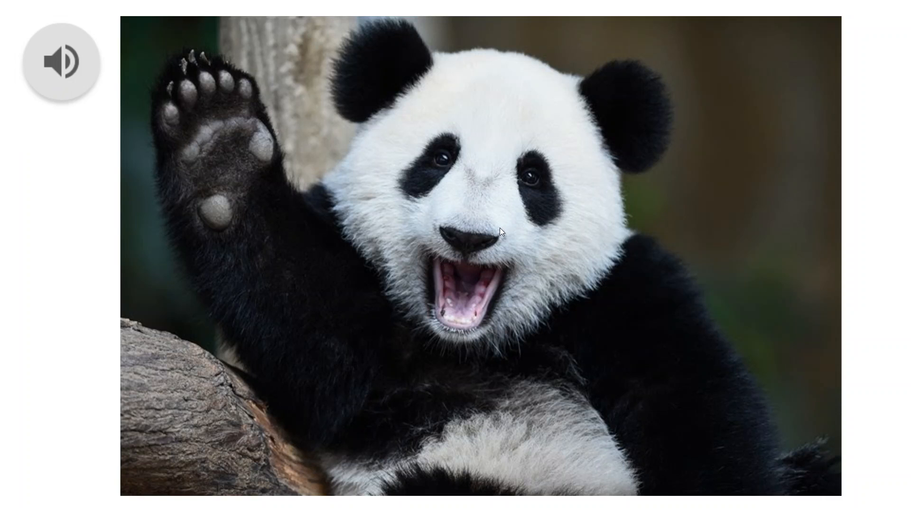
key(Escape)
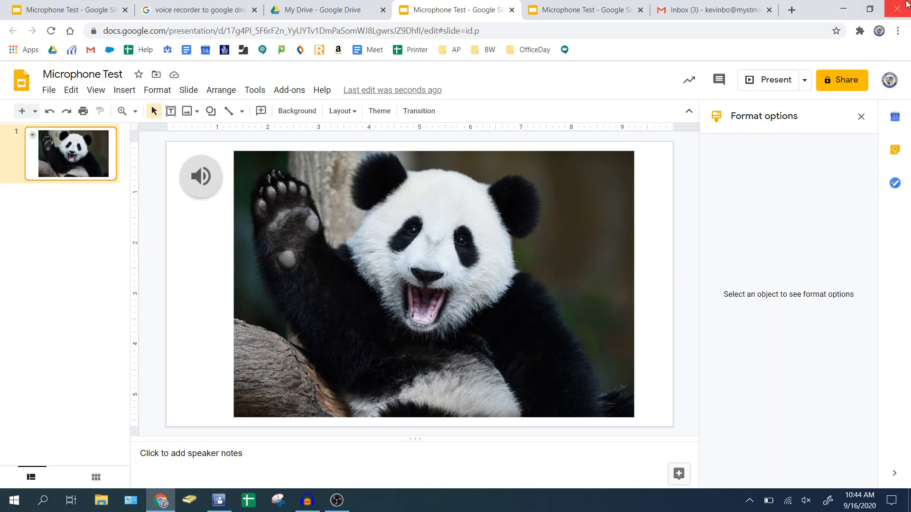
Review the Audacity shortcut and the exported Test file on the desktop, and return to Chrome.
click(843, 8)
drag(203, 231, 357, 206)
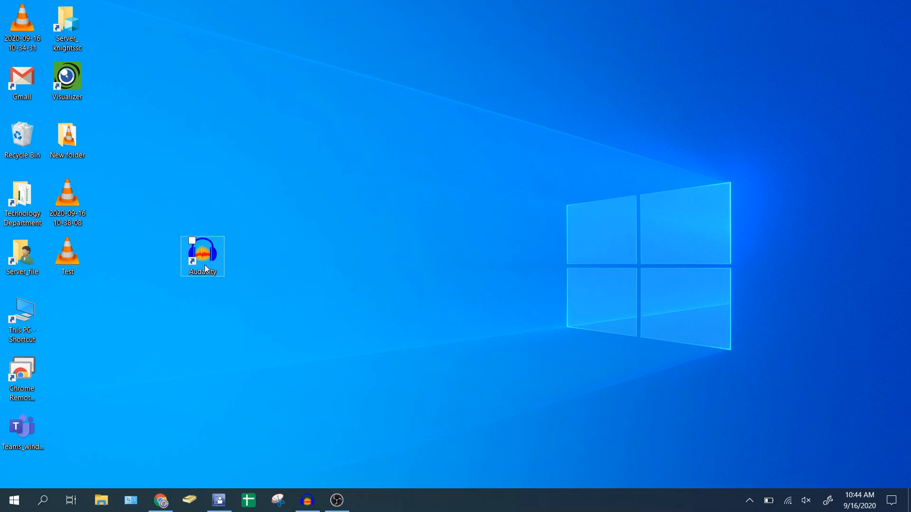
click(166, 499)
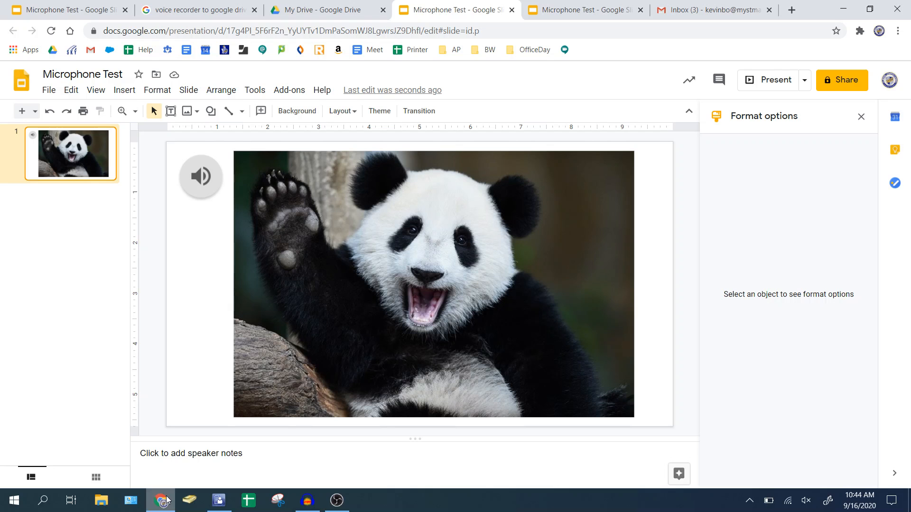
click(166, 499)
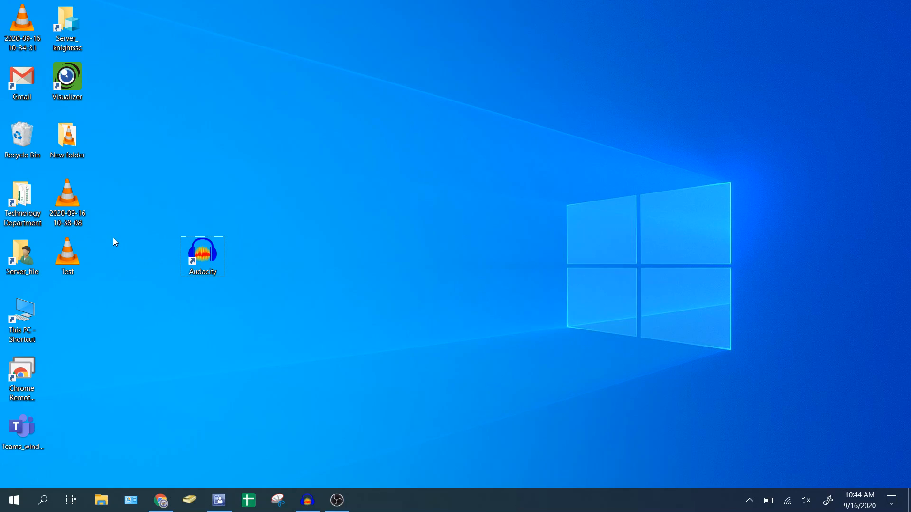
drag(86, 265, 137, 276)
click(161, 499)
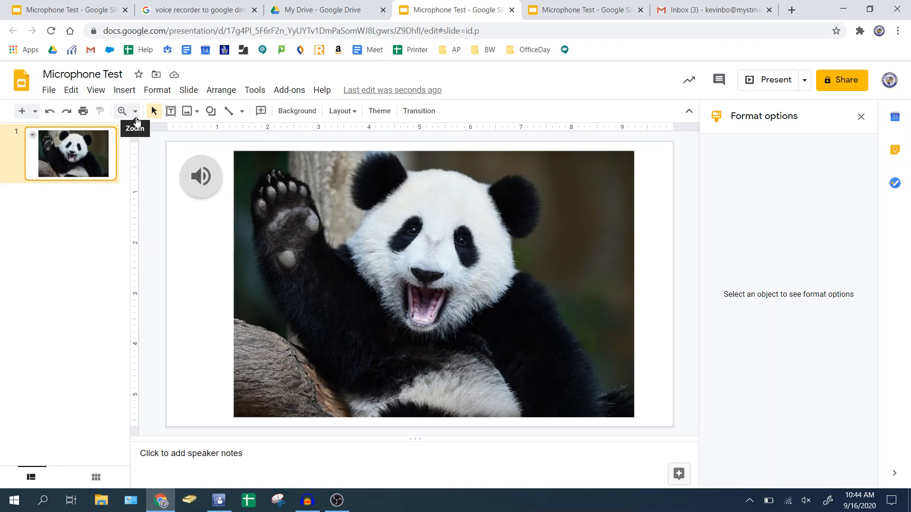
Switch to My Drive and review the stored files and the options for adding new ones.
click(350, 6)
scroll(384, 414, down, 2)
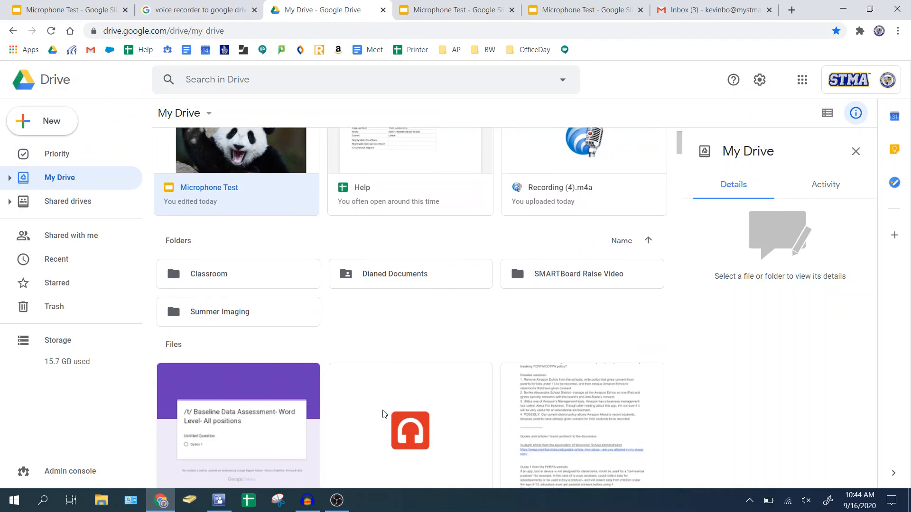
scroll(384, 414, up, 2)
click(53, 119)
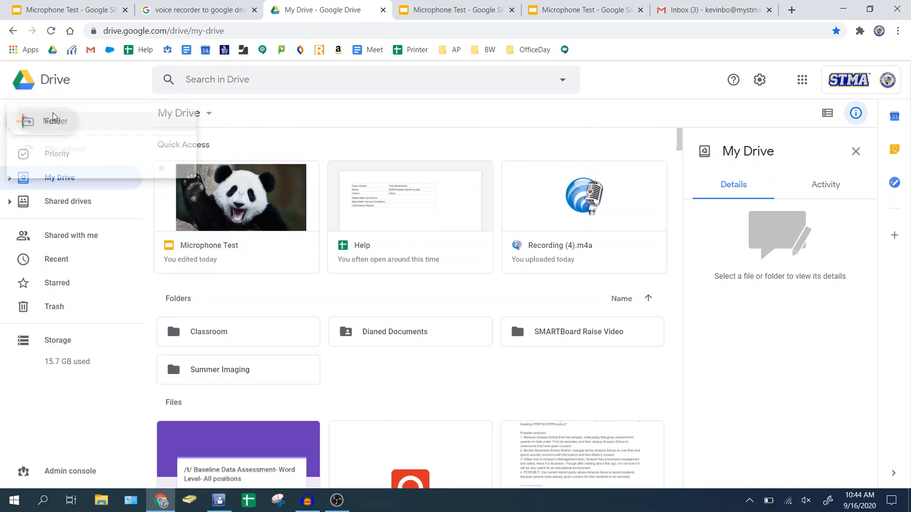
Return to the Microphone Test presentation, look at the audio files available for insertion, and close the dialog without inserting any.
click(408, 7)
click(123, 92)
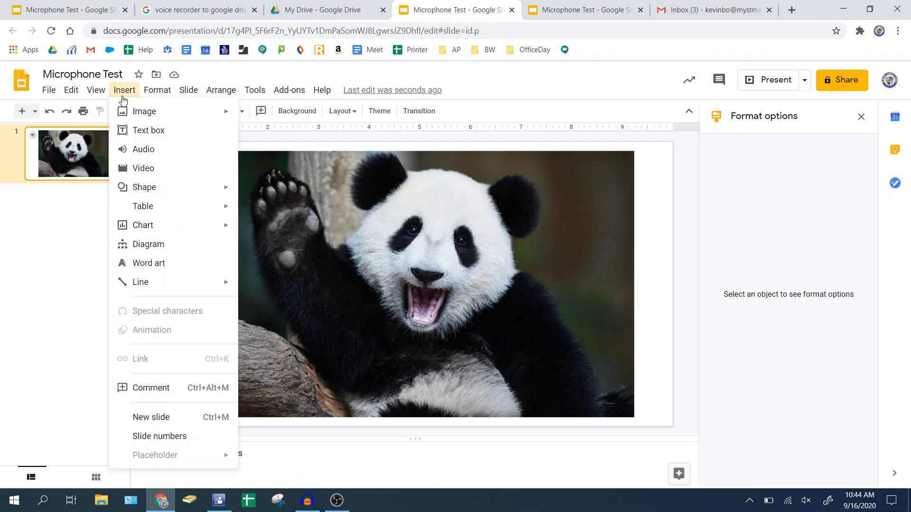
click(154, 155)
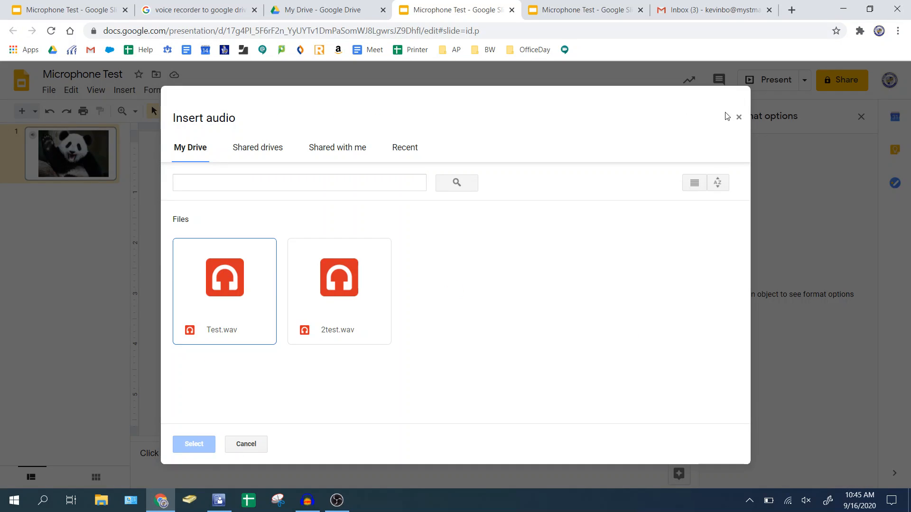
click(739, 117)
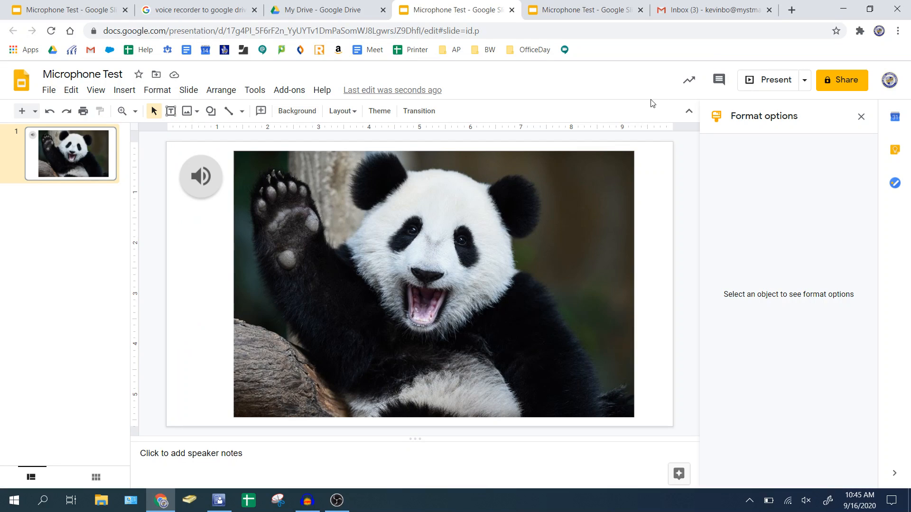